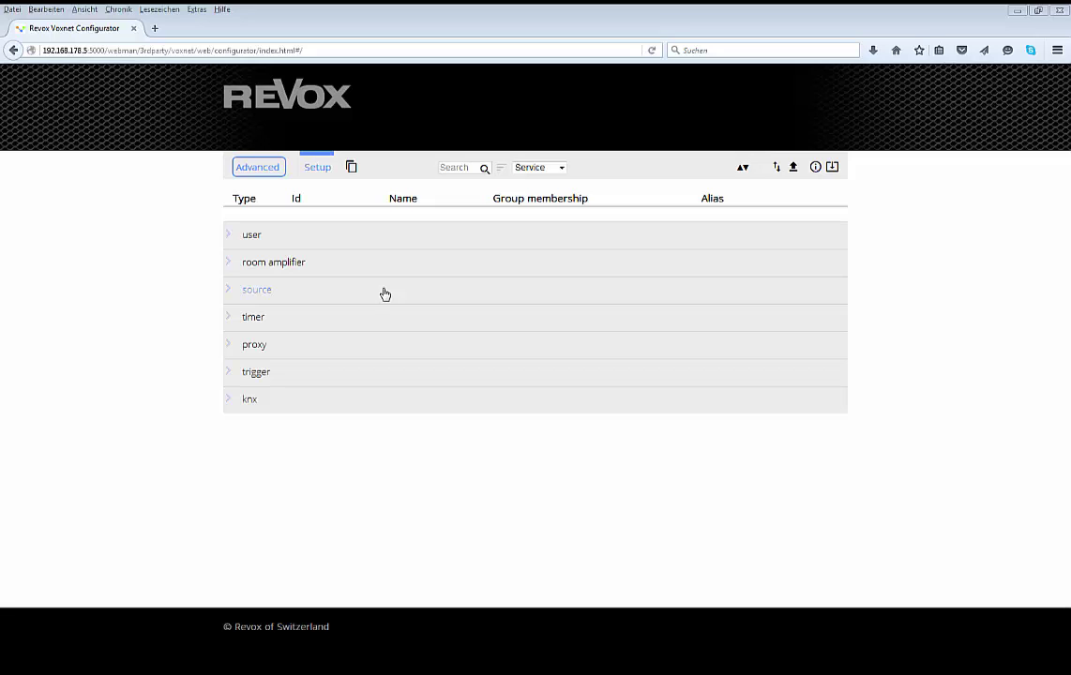
Expand the source list and rename the first source to "Musik Wohnzimmer"
click(384, 294)
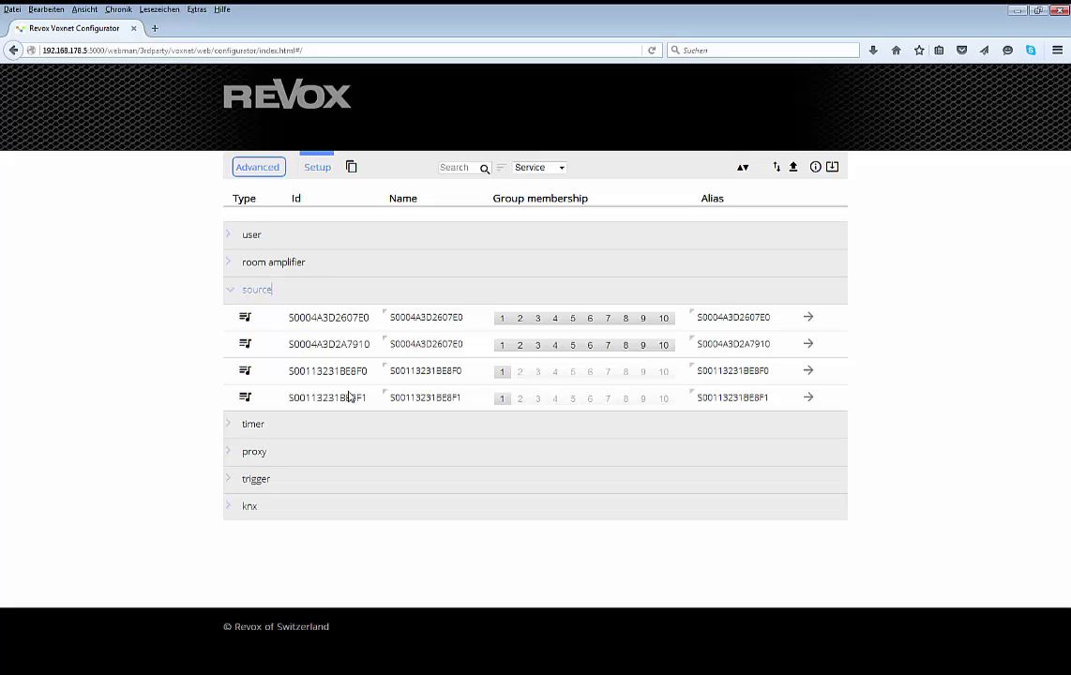
click(418, 321)
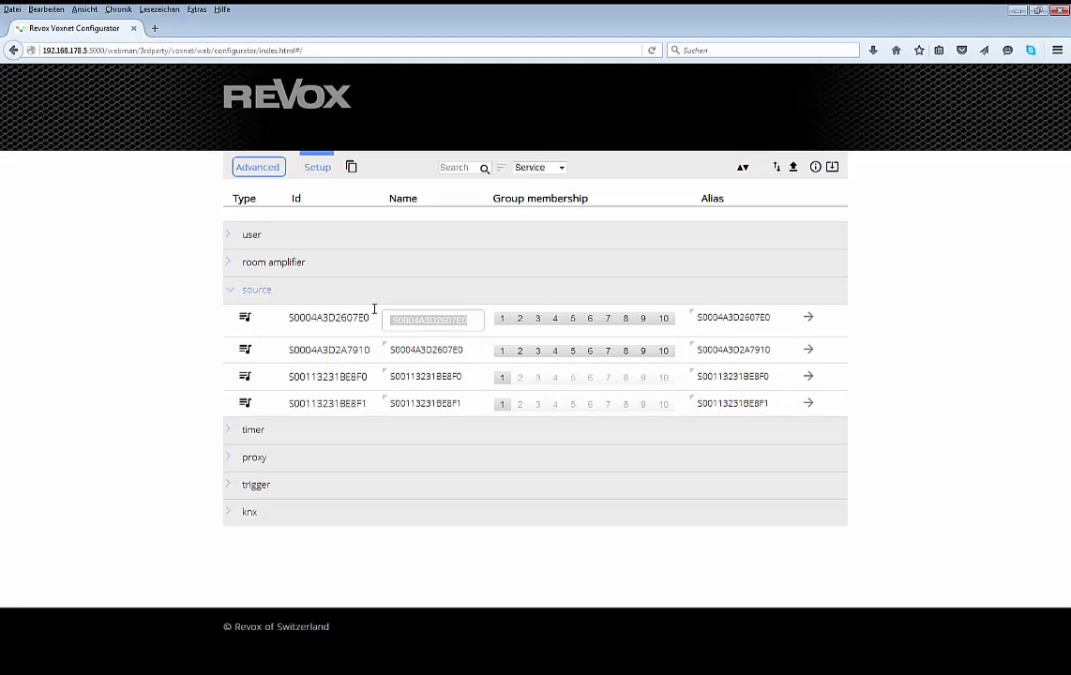
text(Musik)
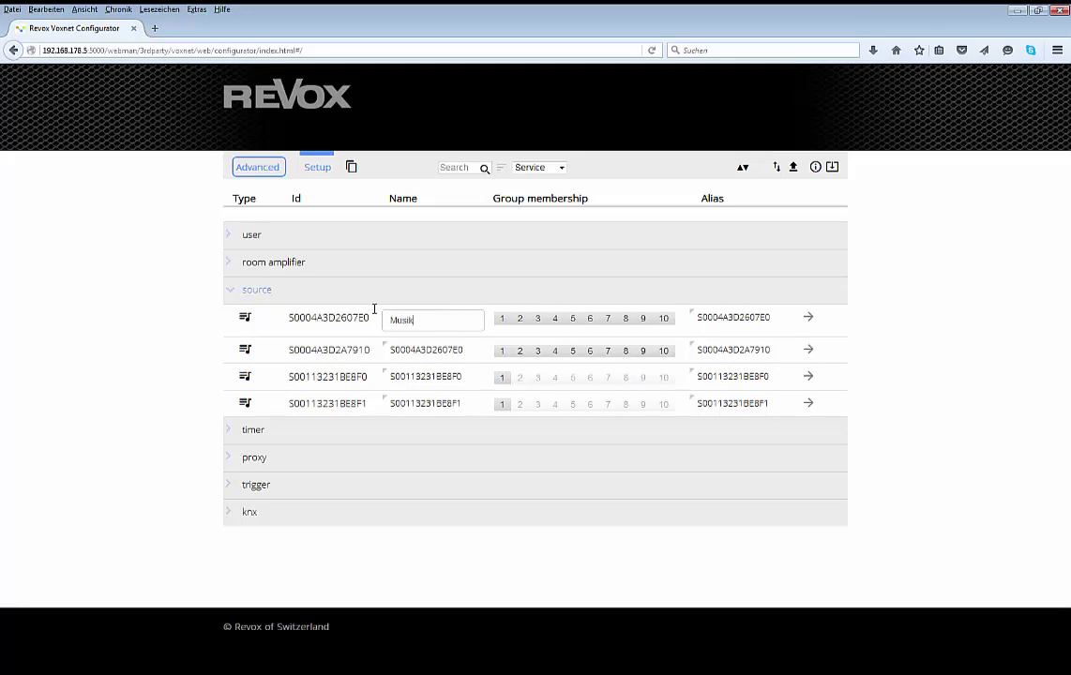
text( Wohnzimmer)
key(Return)
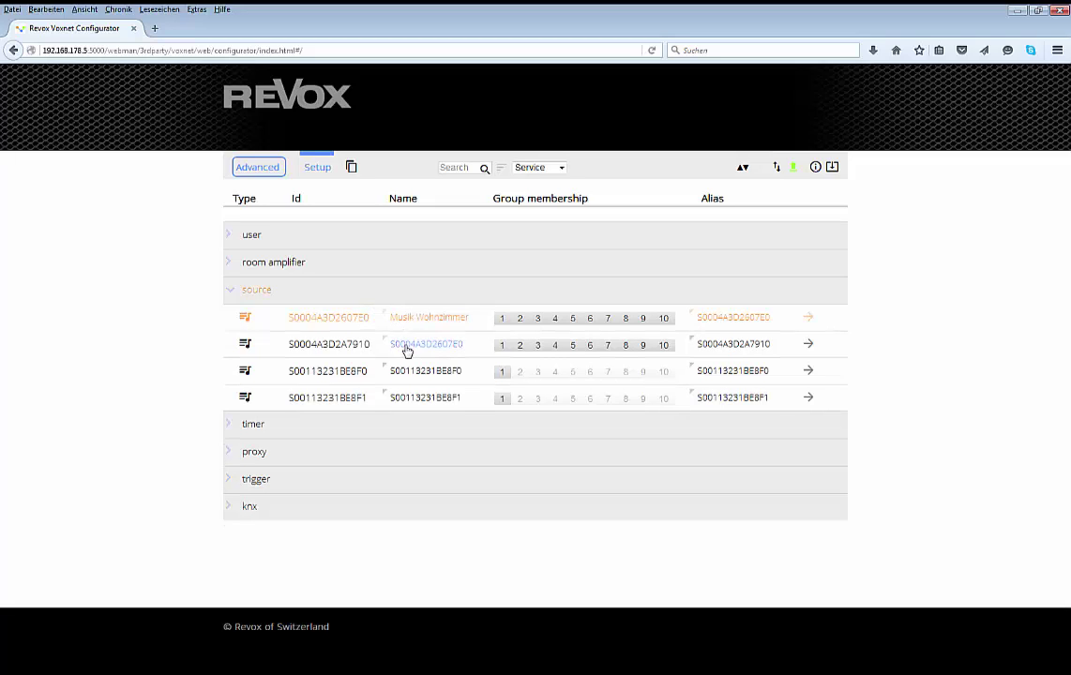
Rename the second source in the list to "Musik Esszimmer"
click(404, 349)
text(M)
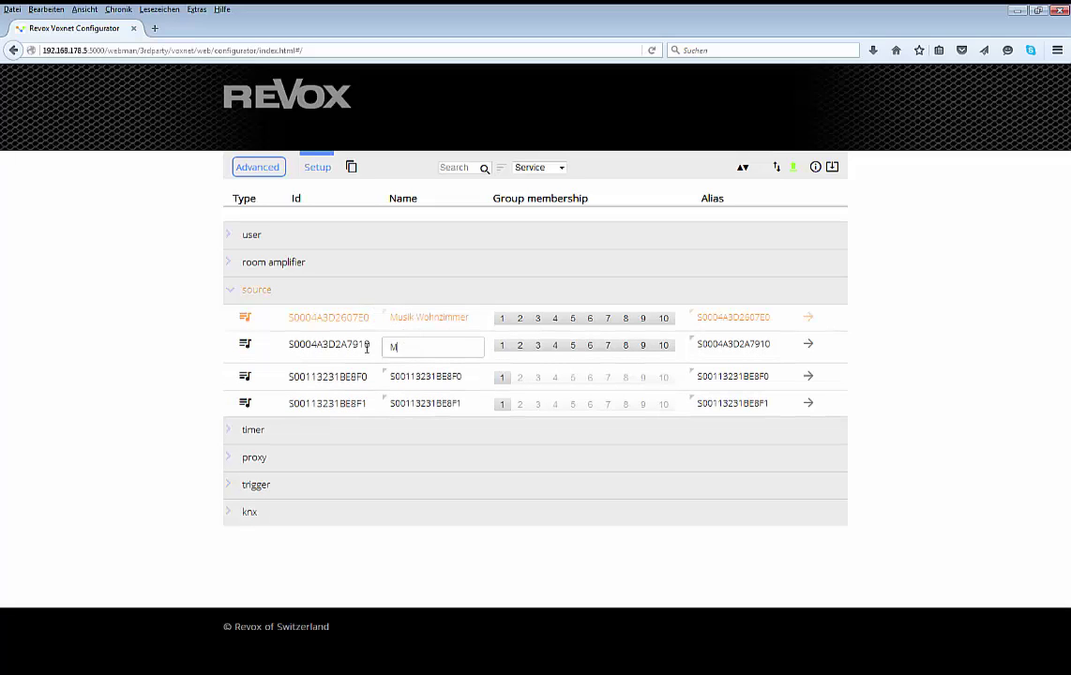
text(usik Esszimmer)
key(Return)
Rename the third source to its owner's first name in the possessive, followed by "Musik"
click(389, 372)
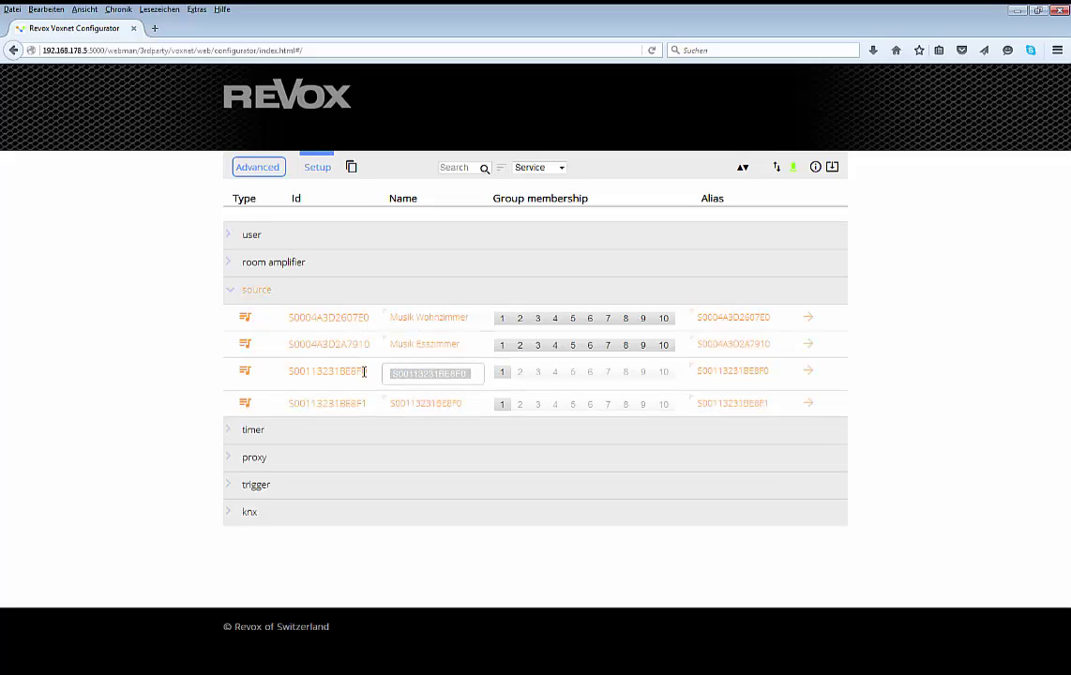
text(Pe)
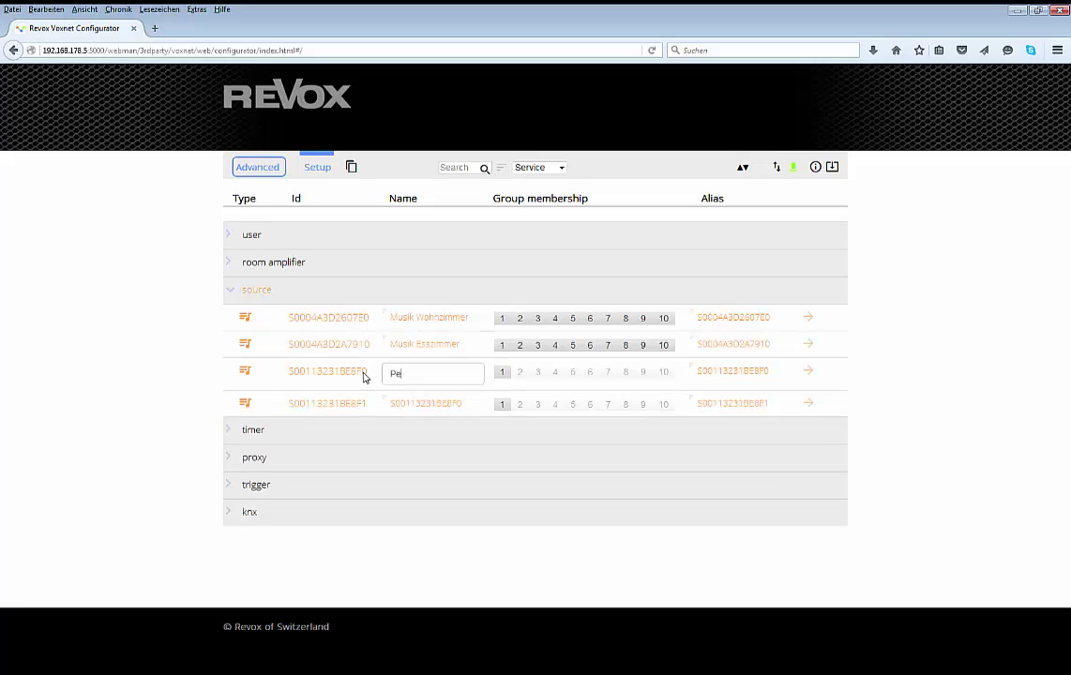
text(ters Musik)
key(Return)
Rename the fourth source to the second owner's first name in the possessive, followed by "Musik"
click(414, 397)
drag(472, 403, 379, 391)
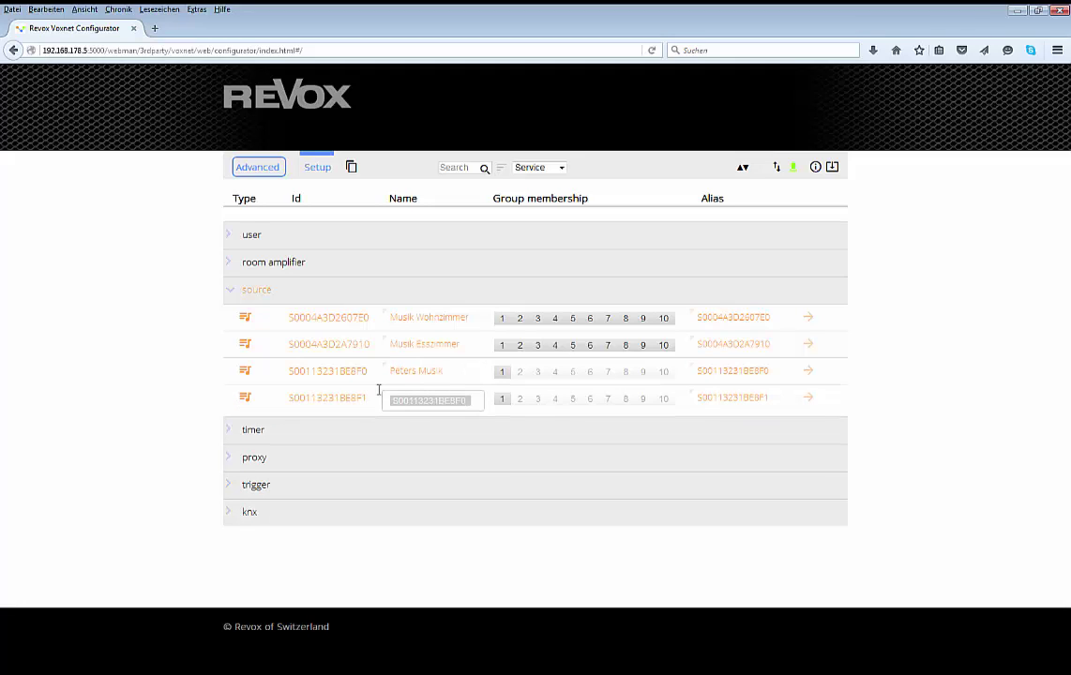
text(Sarahs Musik)
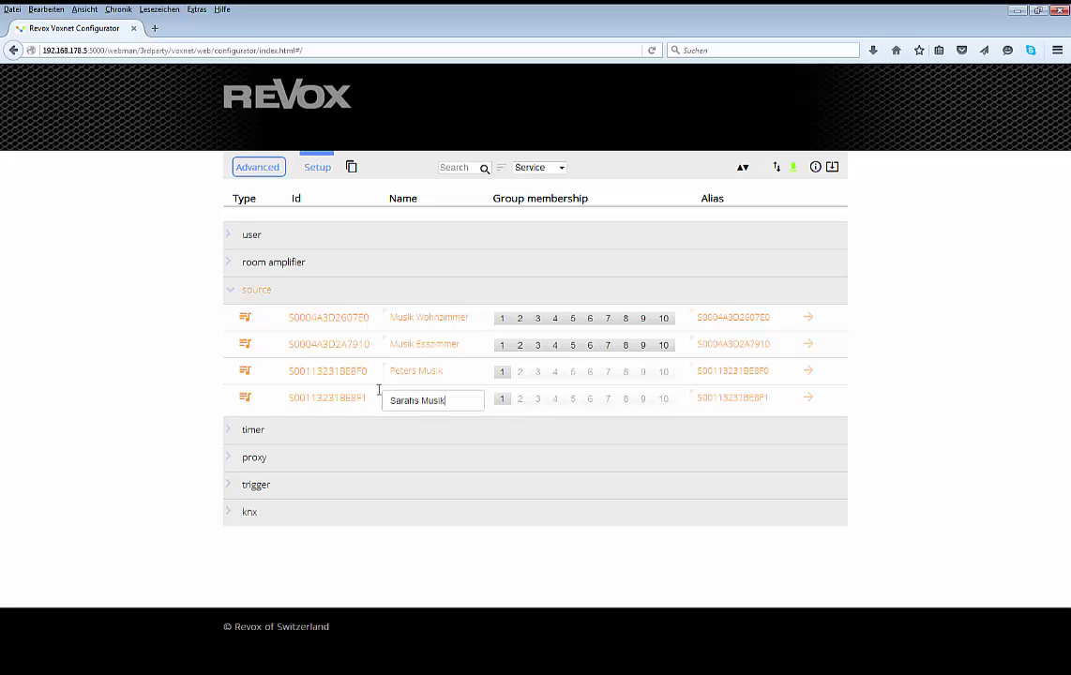
key(Return)
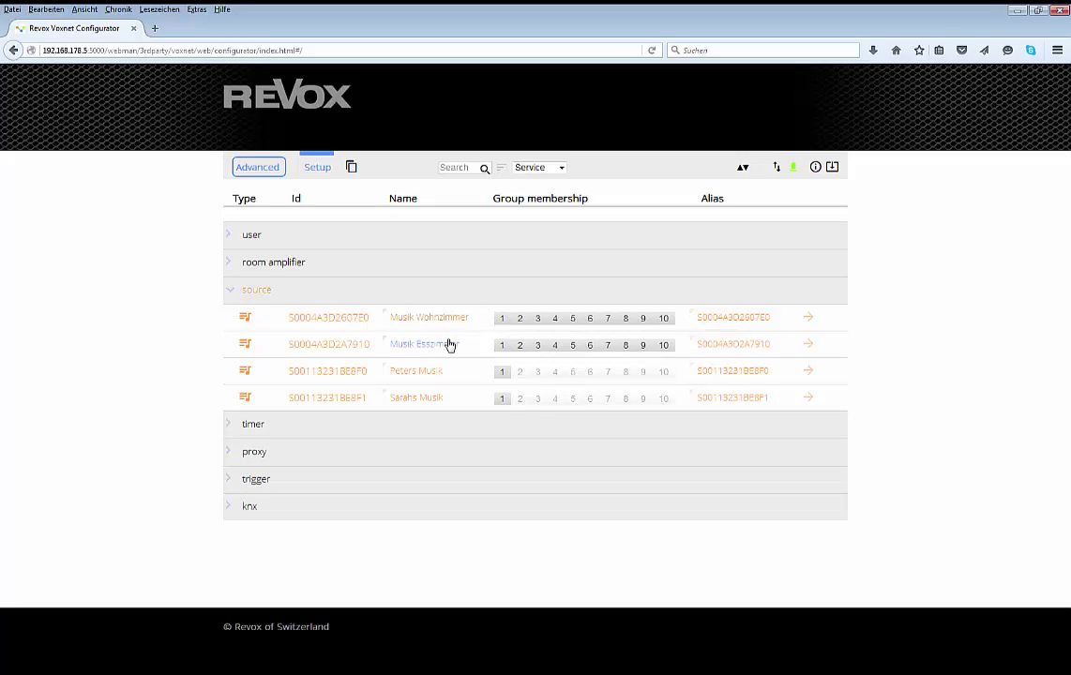
Remove the Musik Wohnzimmer source from groups 3 to 10, leaving only groups 1 and 2
click(538, 317)
click(554, 319)
click(572, 319)
click(590, 318)
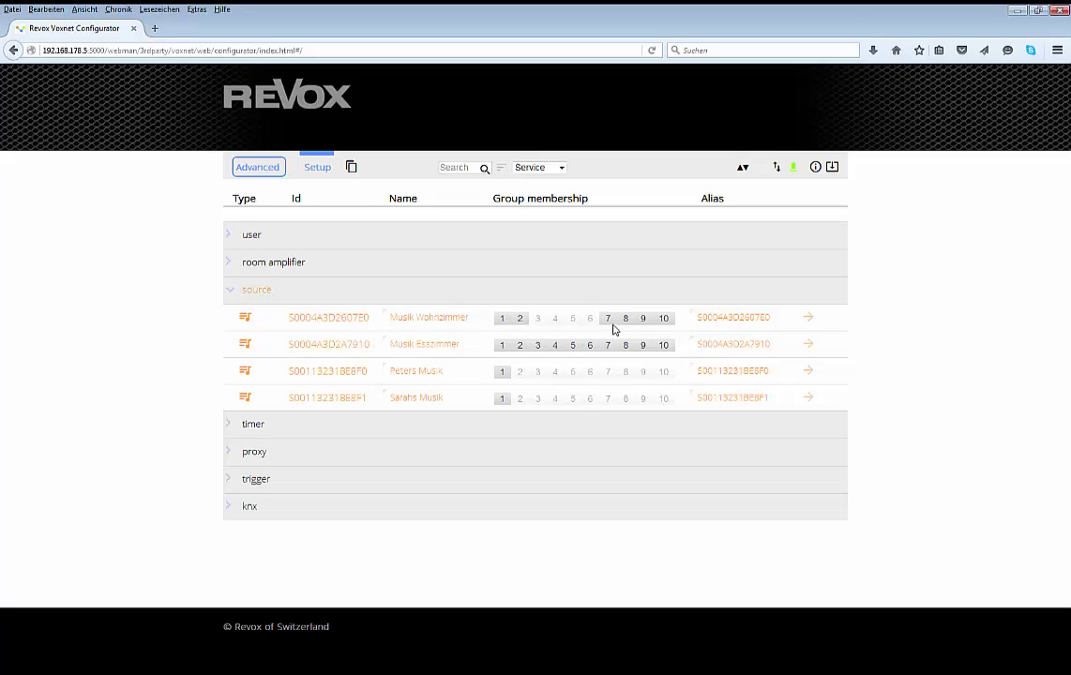
click(608, 319)
click(625, 319)
click(643, 319)
click(664, 319)
Remove the Musik Esszimmer source from groups 3 to 10, leaving only groups 1 and 2
click(664, 346)
click(643, 346)
click(625, 346)
click(608, 346)
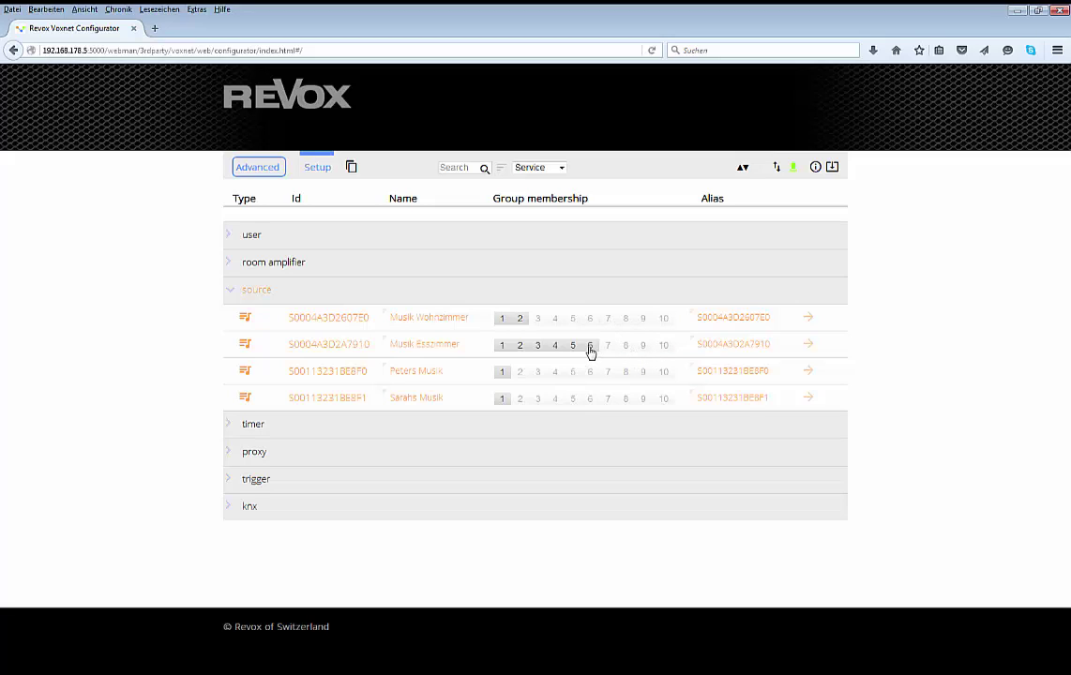
click(590, 346)
click(572, 346)
click(555, 346)
click(537, 346)
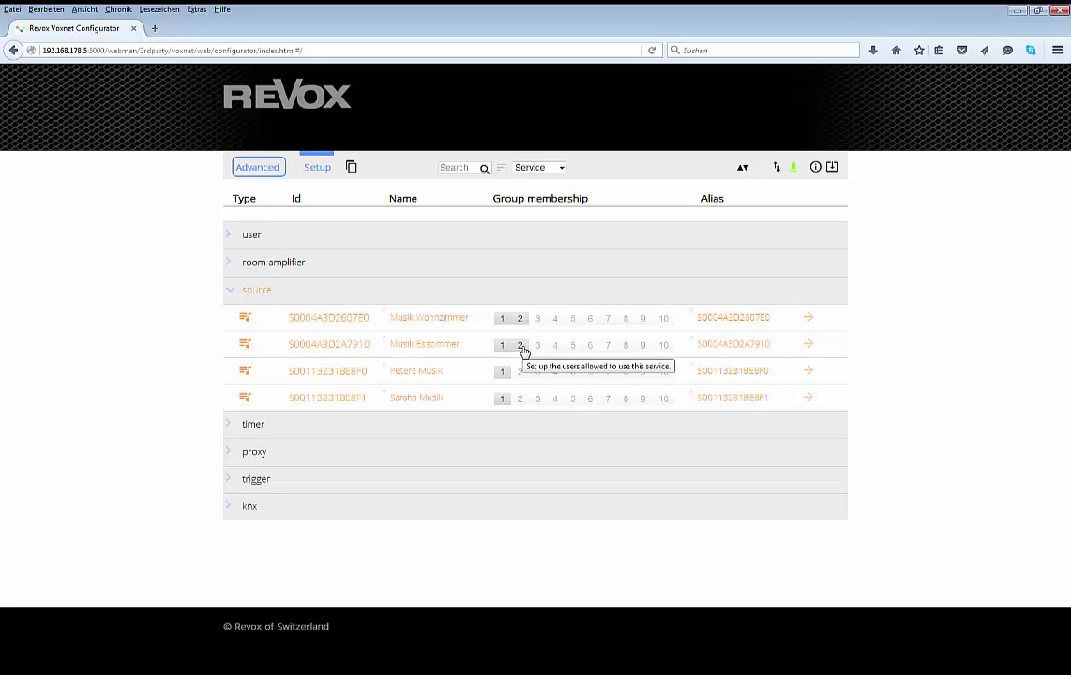
Switch the fourth source's group membership from group 1 to group 2 and upload the configuration changes
click(521, 347)
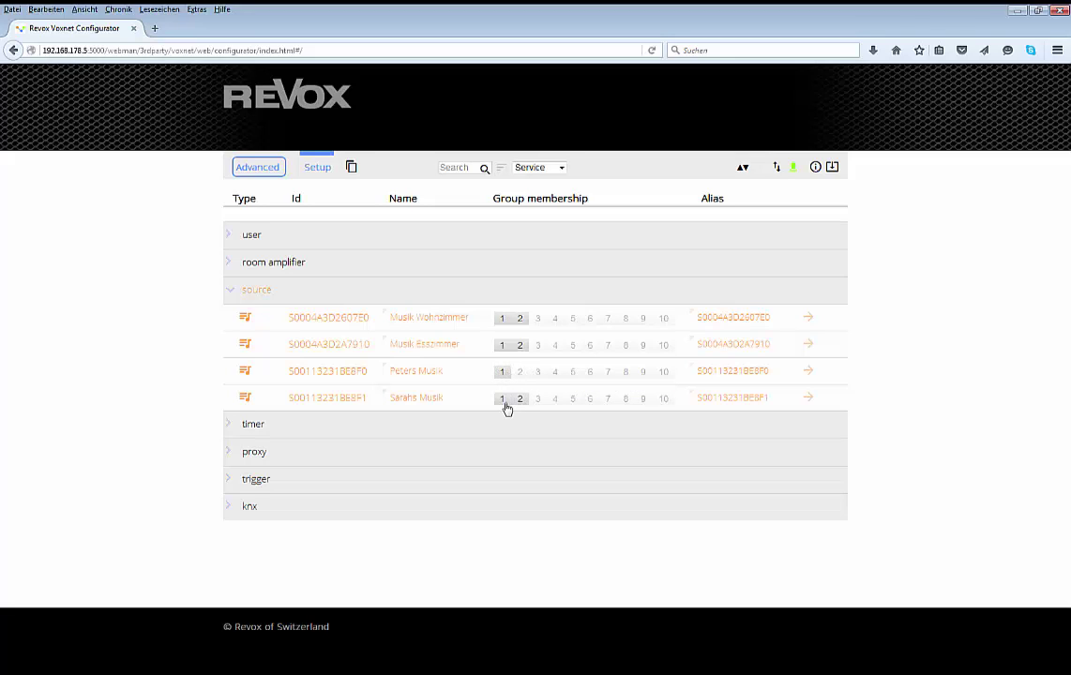
click(503, 402)
click(796, 169)
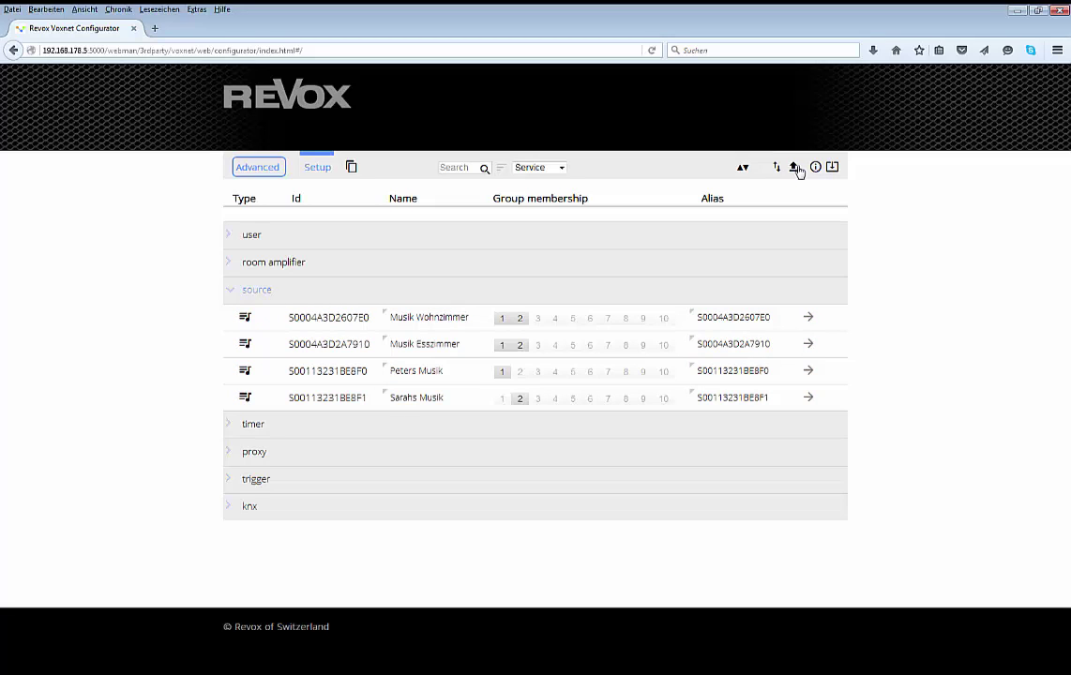
Set the alias of the Musik Wohnzimmer source to "s.wz"
click(761, 317)
drag(776, 317, 691, 324)
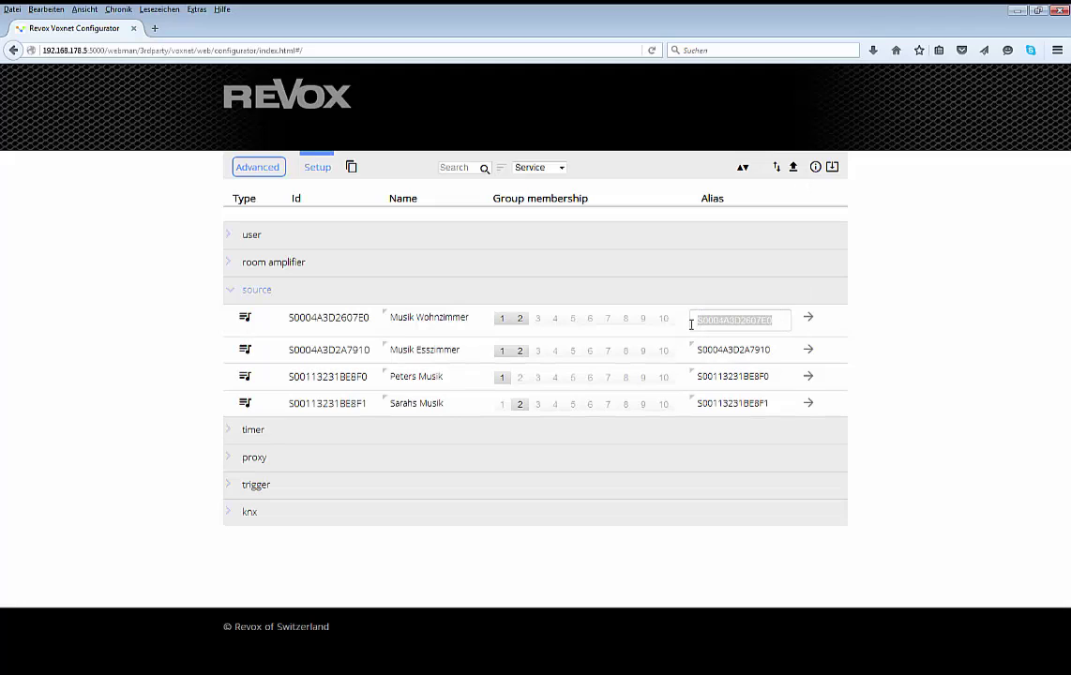
text(S.wz)
key(Return)
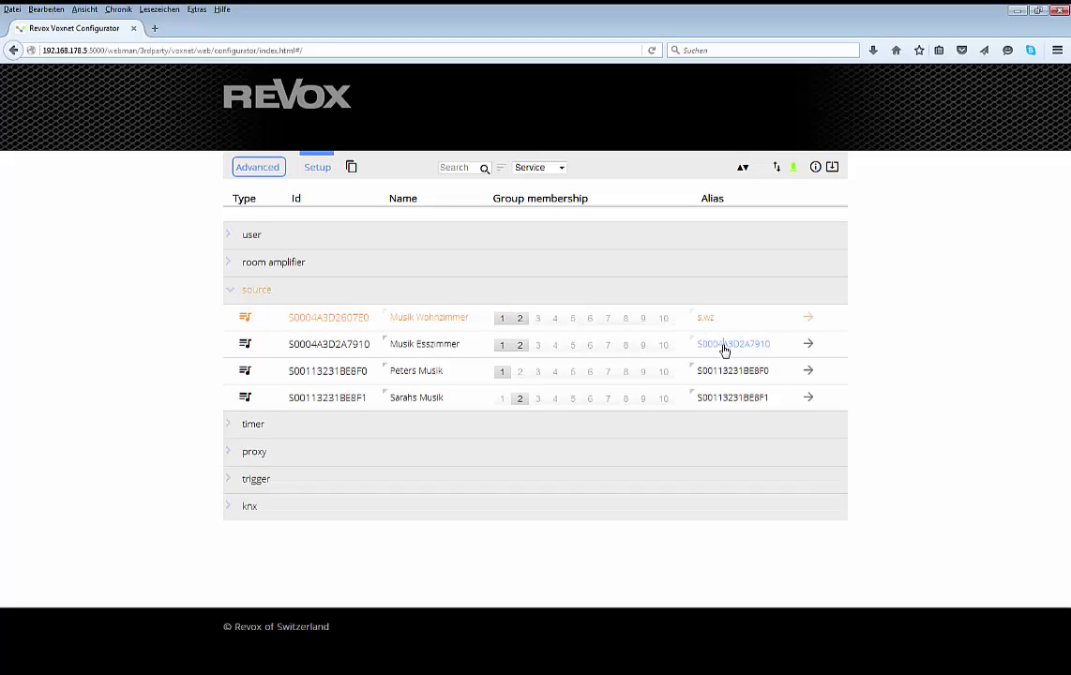
Set the alias of the Musik Esszimmer source to "s.ez"
click(724, 350)
drag(780, 346, 687, 351)
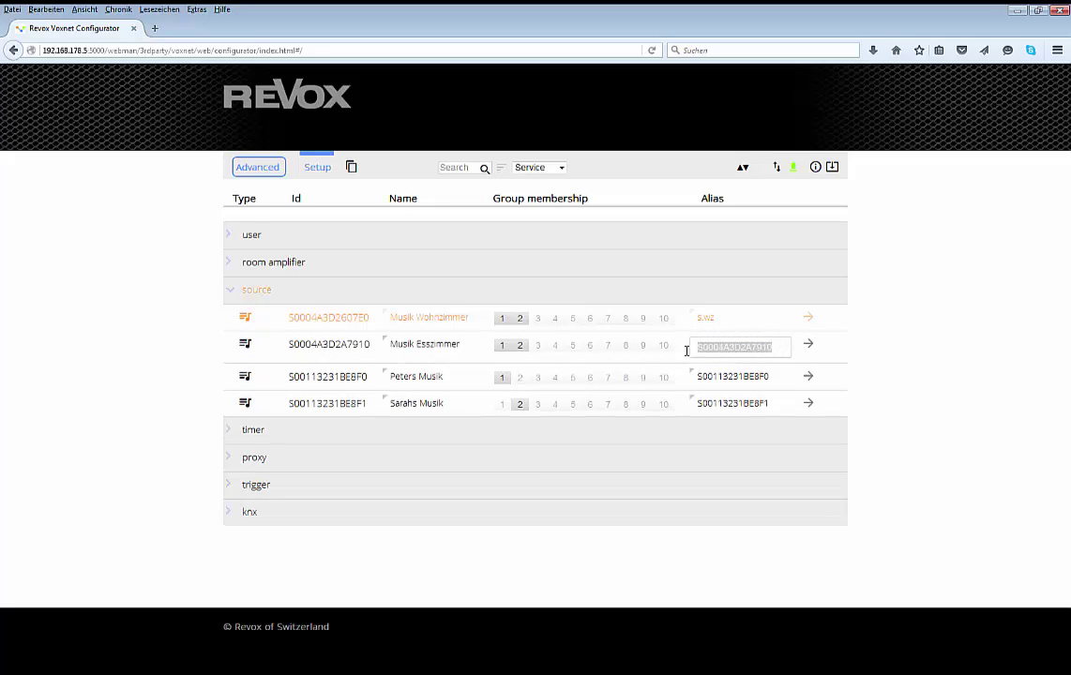
text(s.ez)
key(Return)
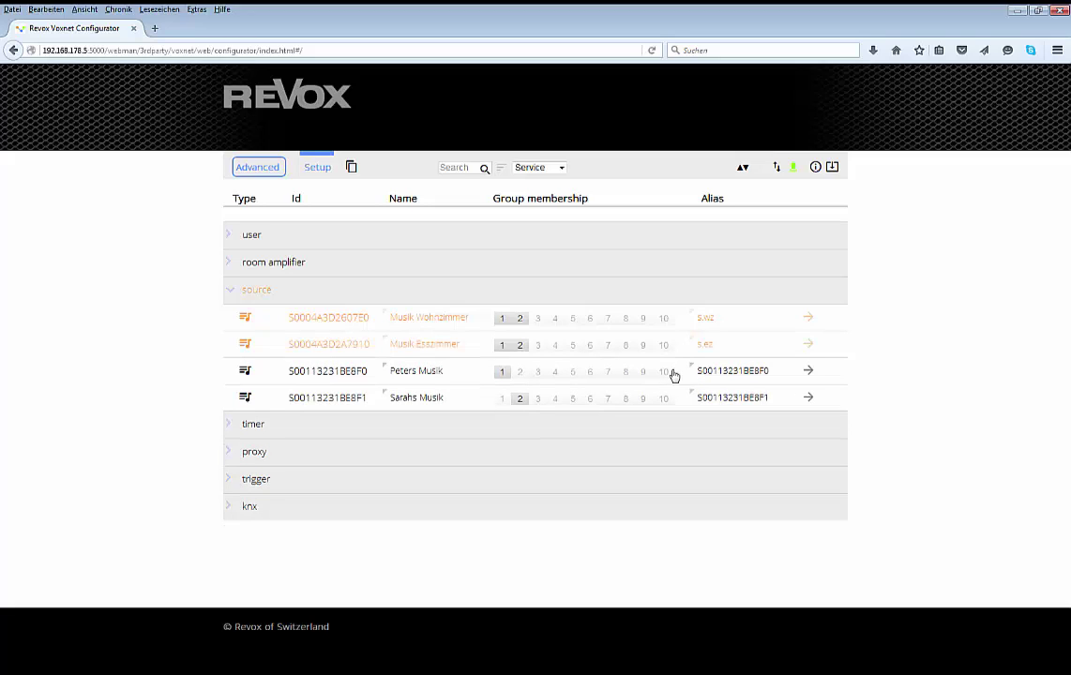
Set the third source's alias to "s." followed by its owner's first name in lowercase
click(713, 375)
drag(785, 376, 683, 371)
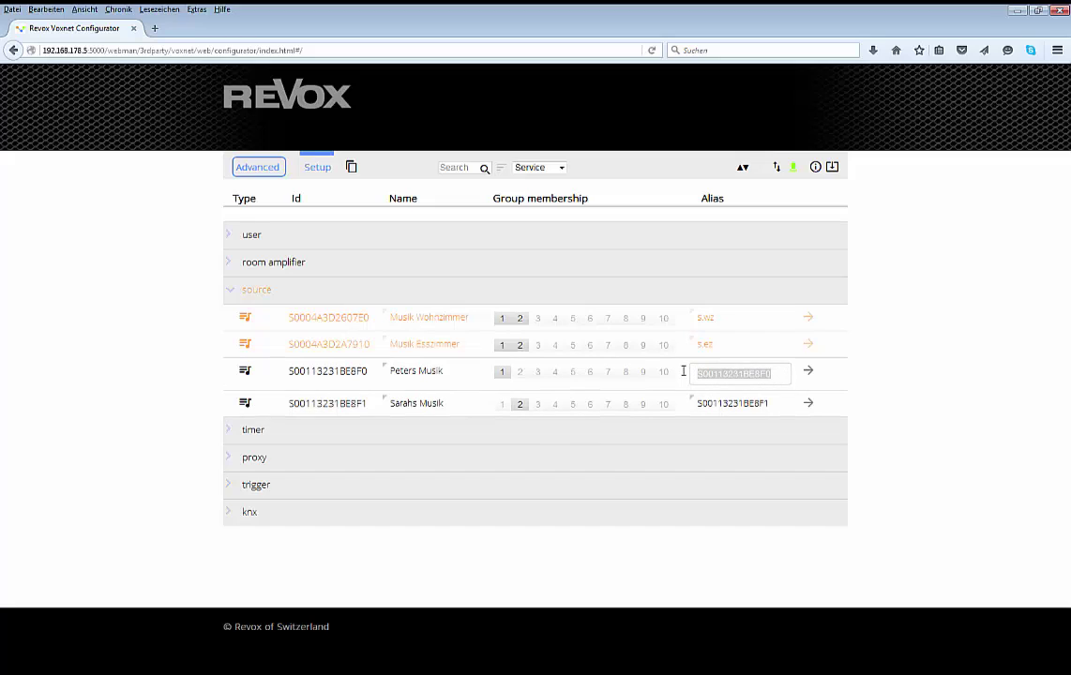
text(s.peter)
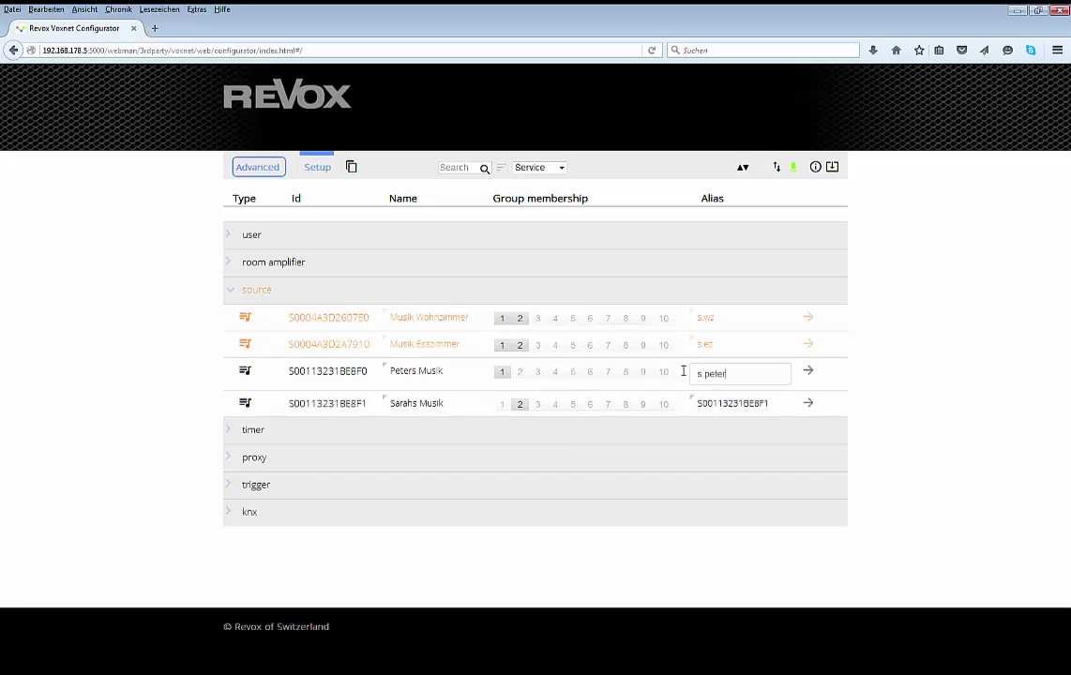
key(Return)
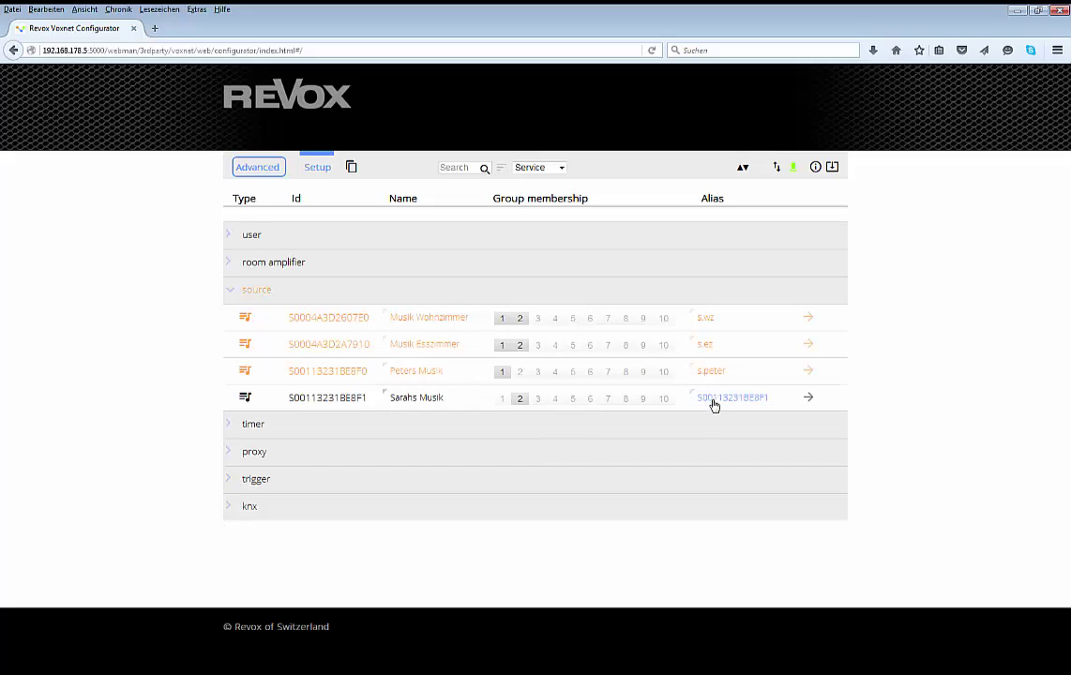
Set the fourth source's alias to "s." followed by its owner's first name in lowercase, and upload the changes
click(714, 401)
double_click(736, 394)
text(s)
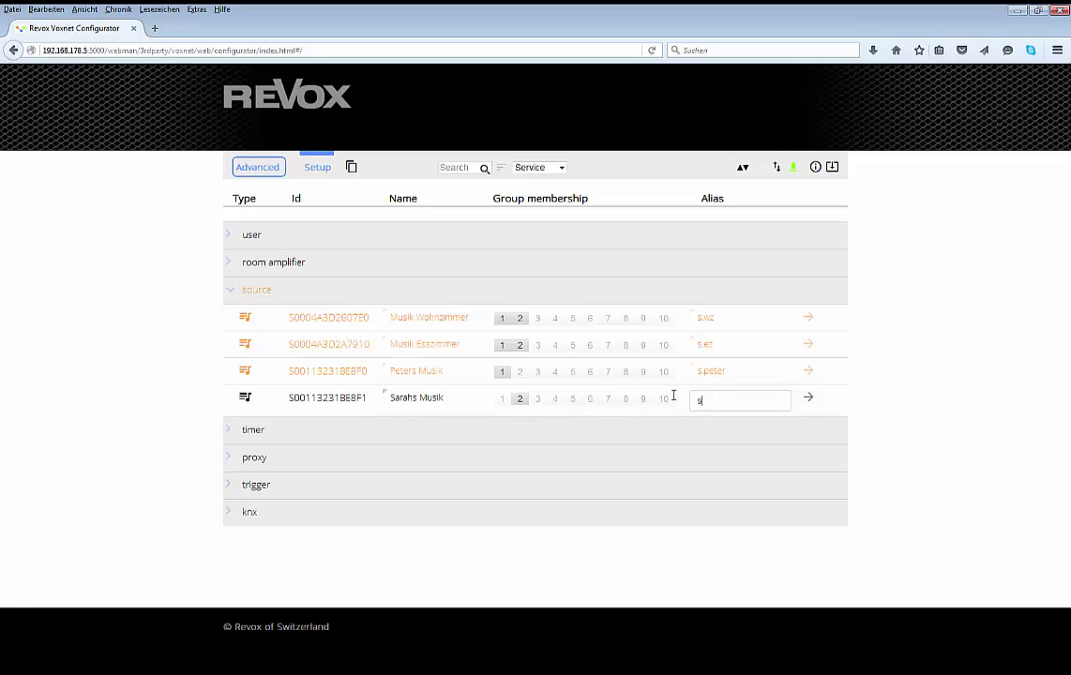
text(.sarah)
key(Return)
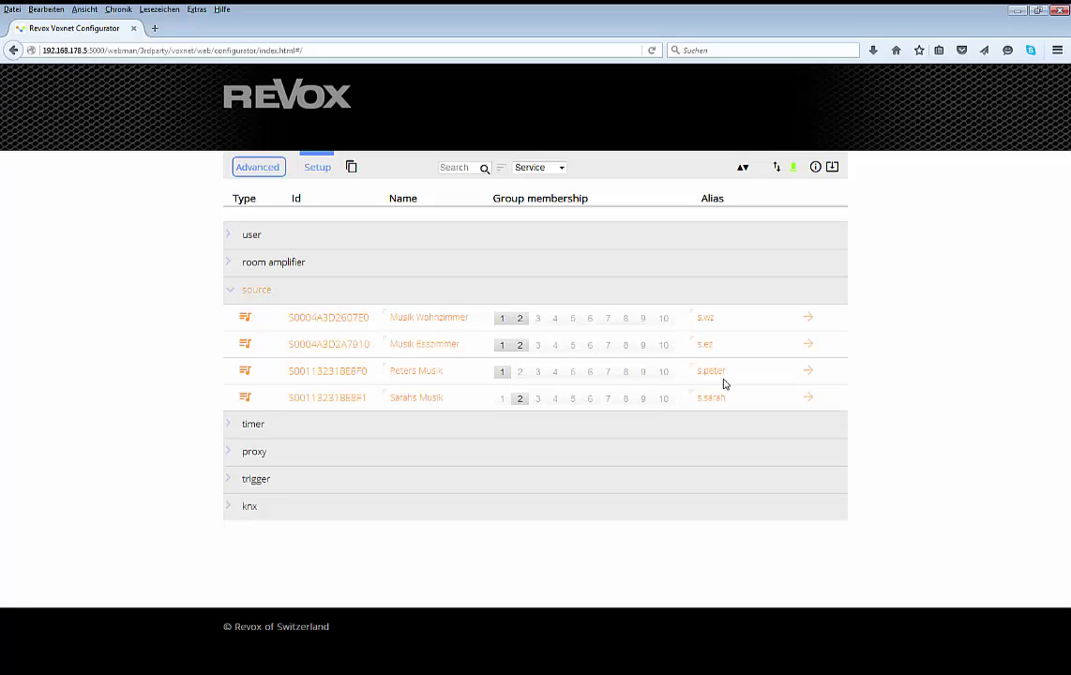
click(795, 169)
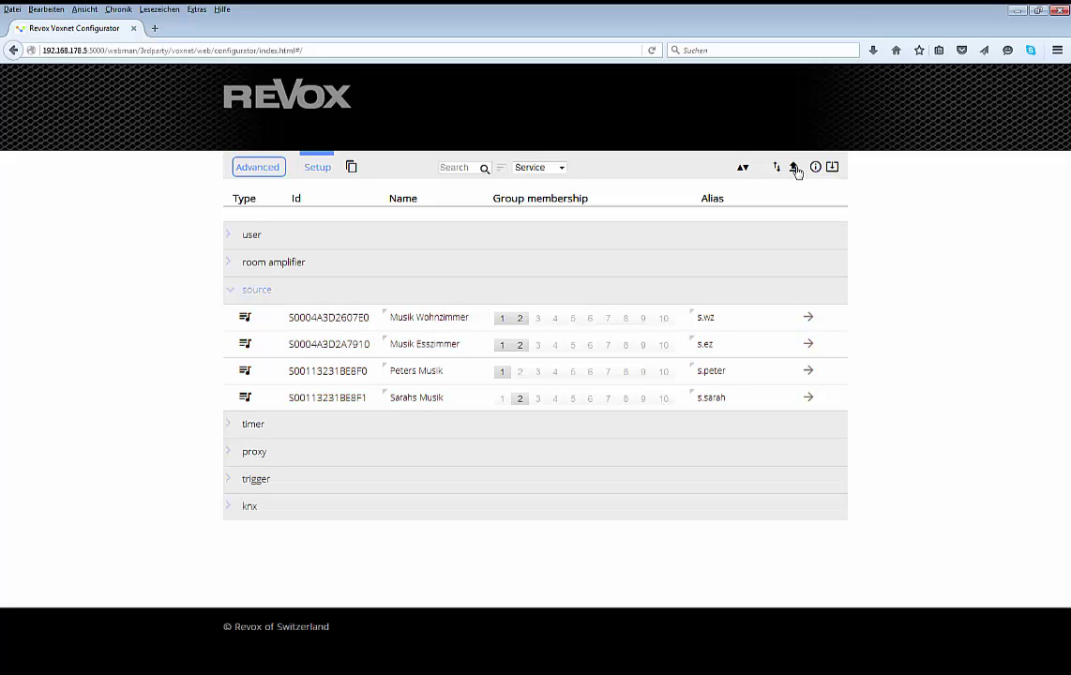
Open the detailed settings of the Musik Wohnzimmer source and review its Local Flag visibility option
click(808, 318)
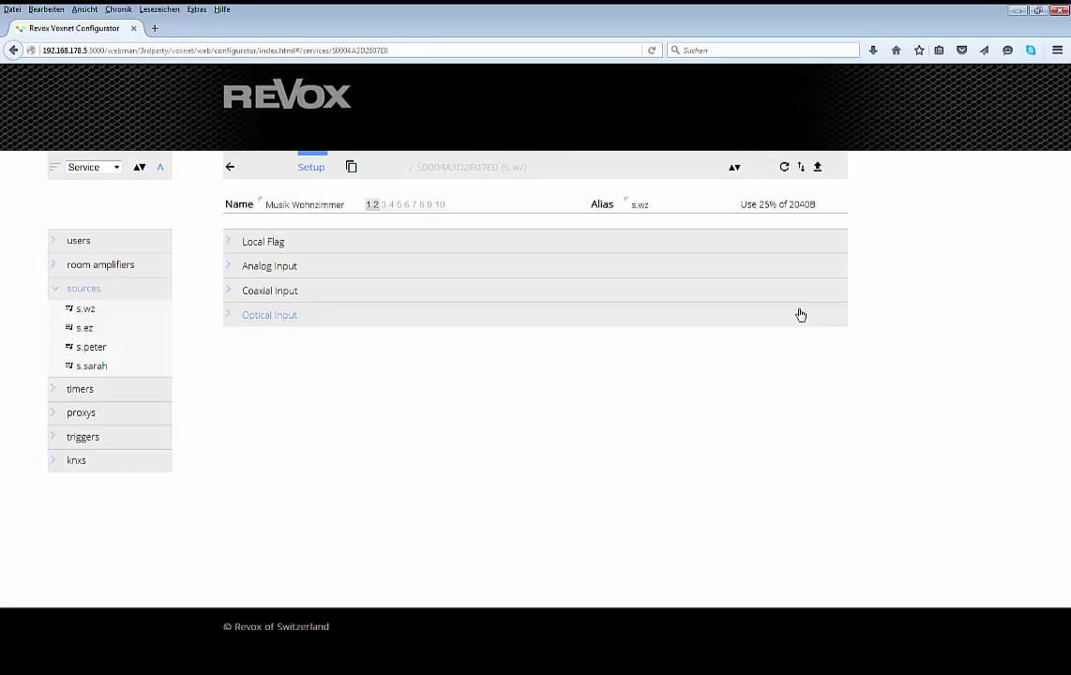
click(263, 242)
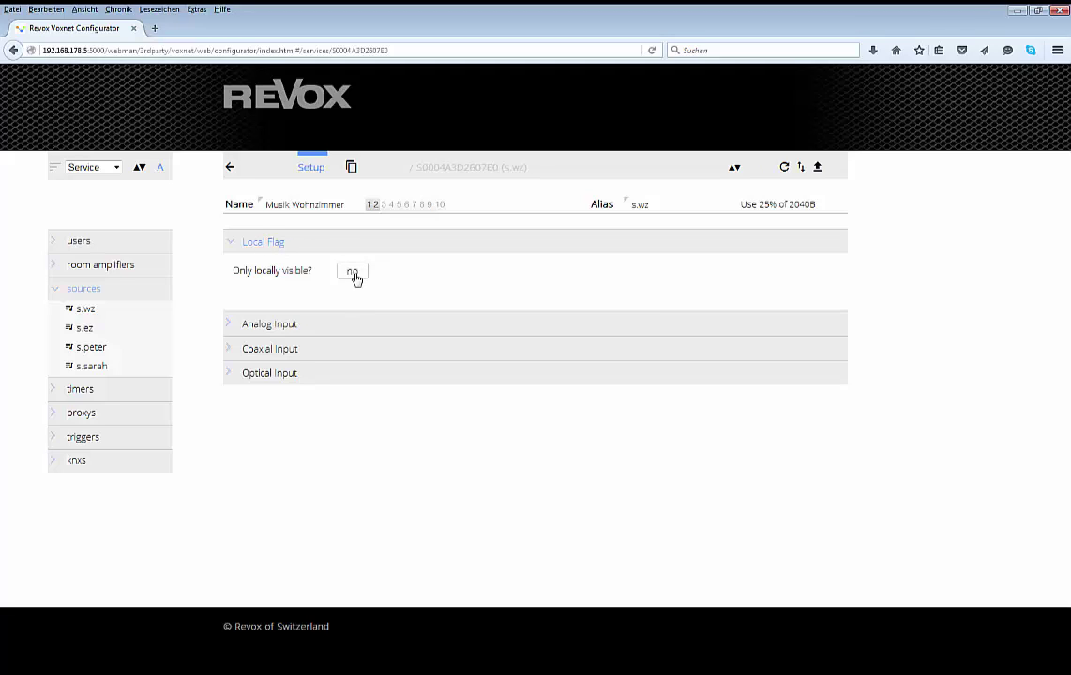
mouse_move(356, 278)
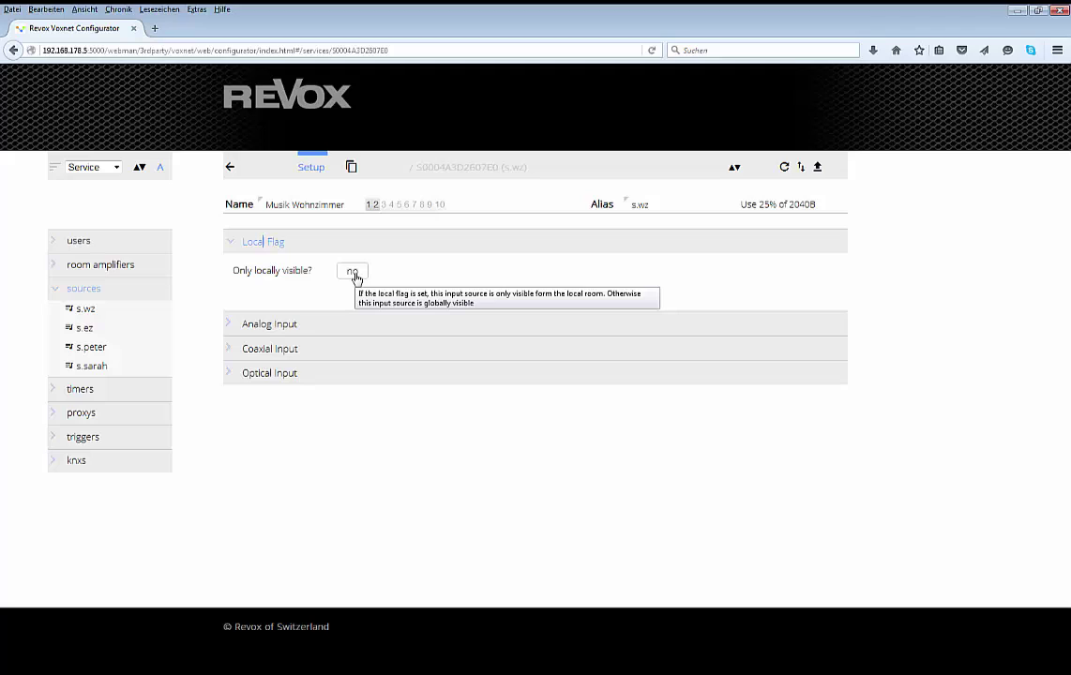
click(249, 236)
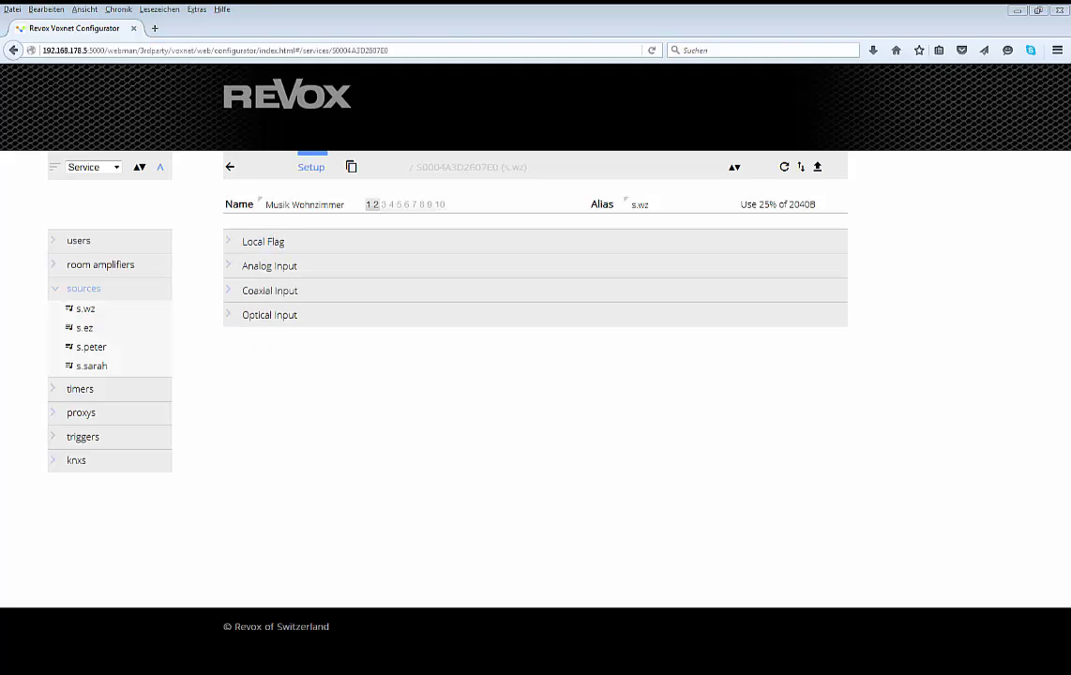
Rename the analog input of the Musik Wohnzimmer source to "TV"
click(339, 269)
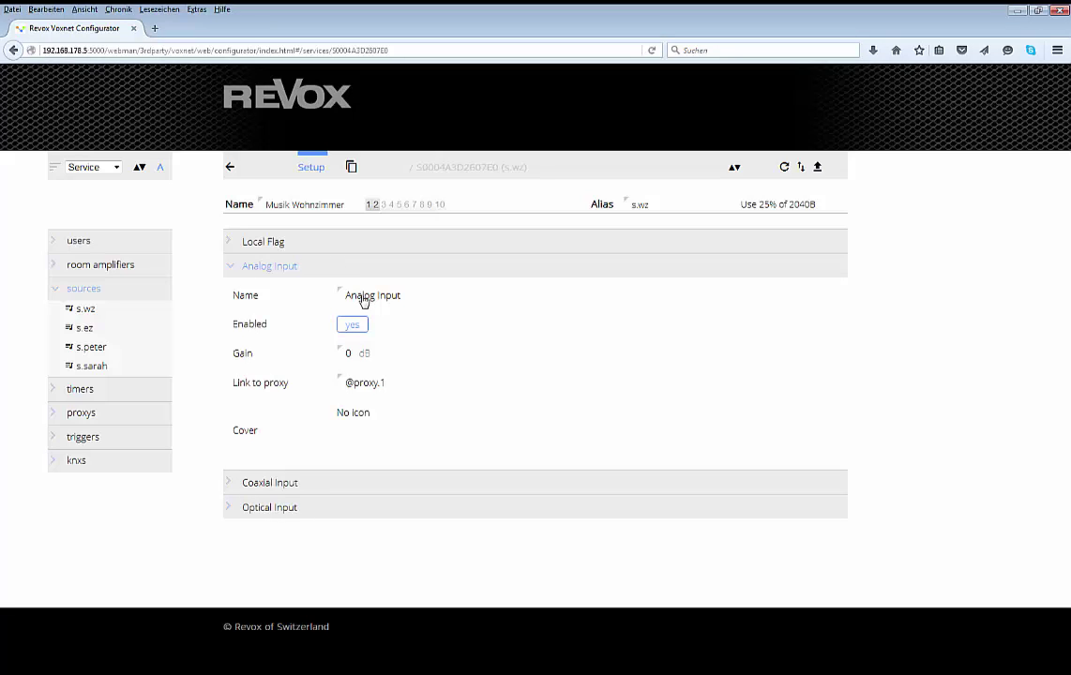
mouse_move(364, 301)
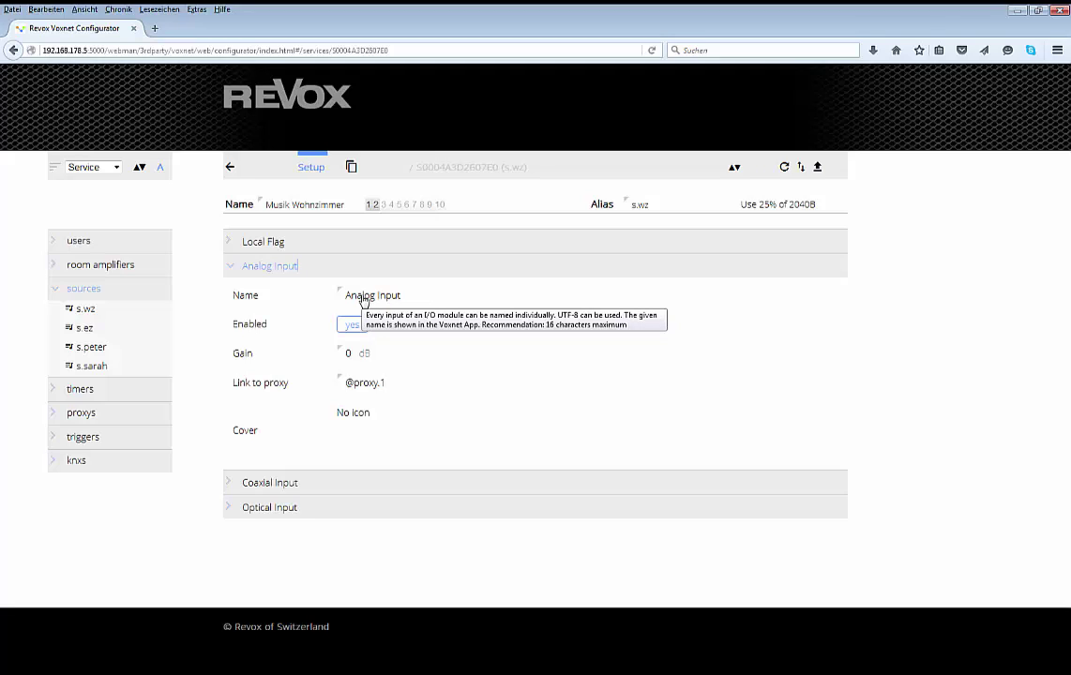
click(382, 304)
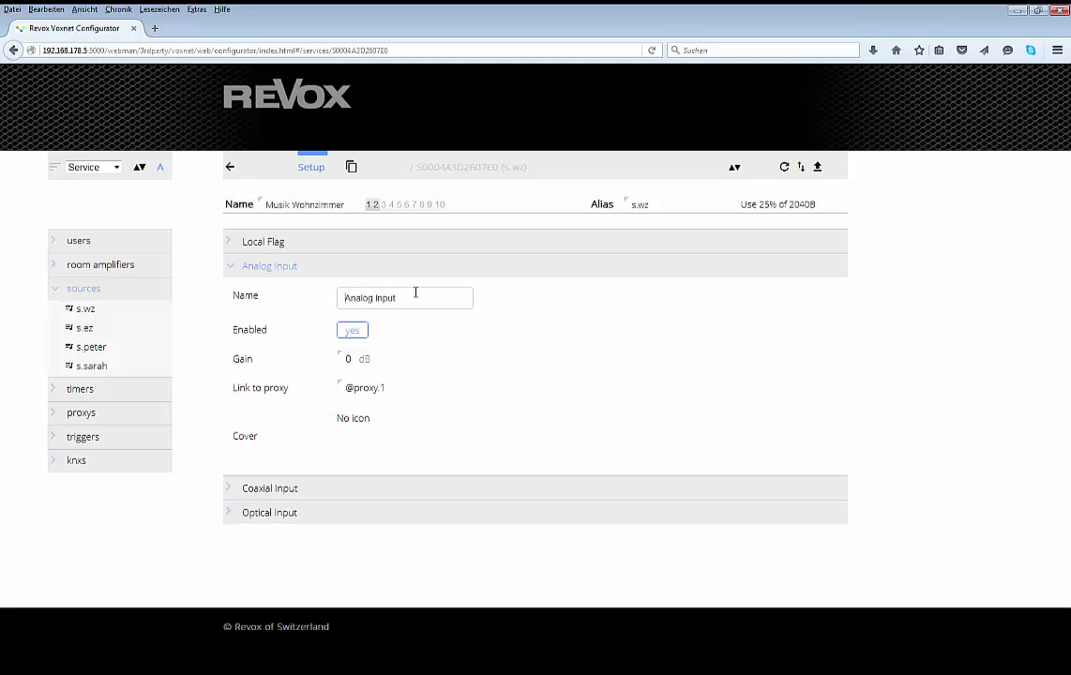
drag(413, 292, 333, 296)
text(TV)
key(Return)
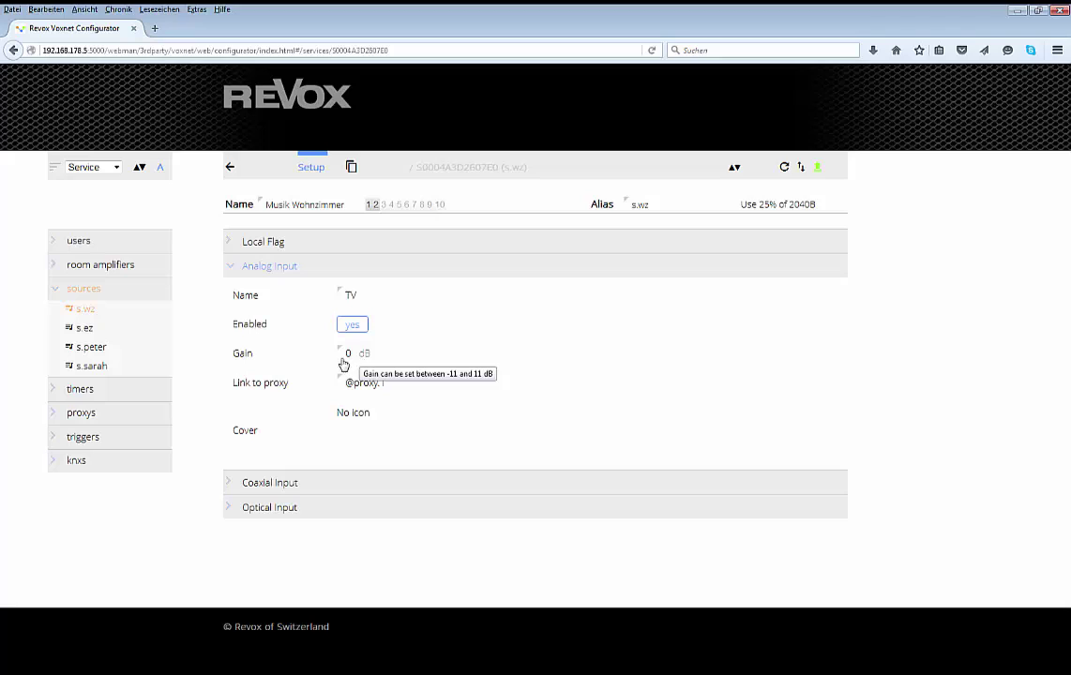
Assign the television screen icon as the cover of the TV analog input and upload the changes
mouse_move(284, 393)
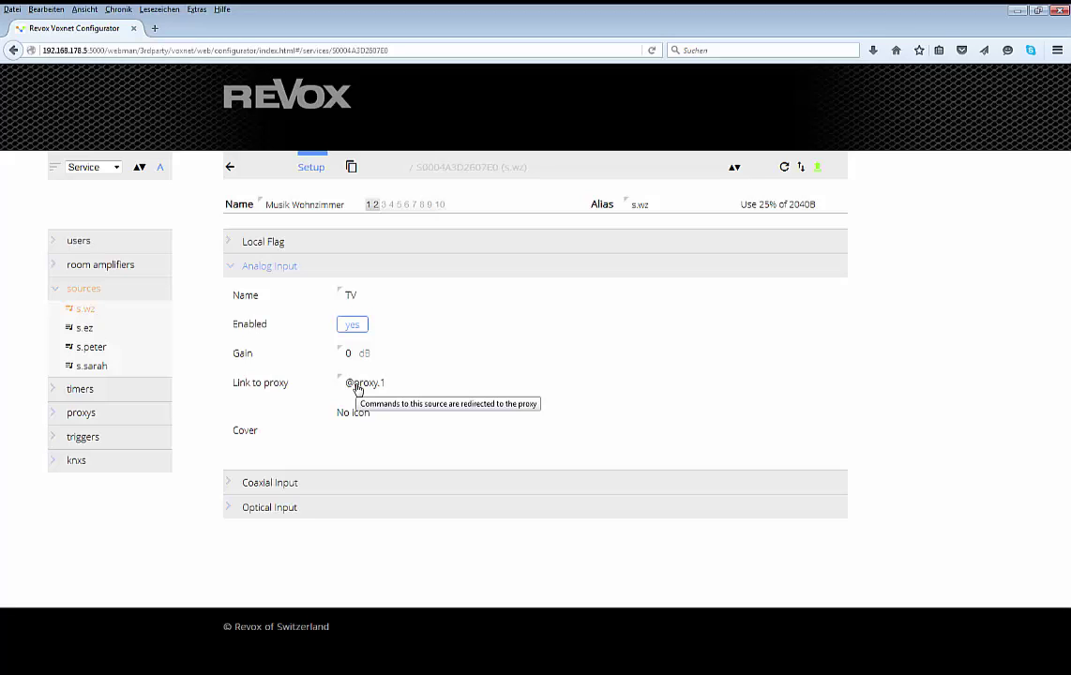
click(356, 418)
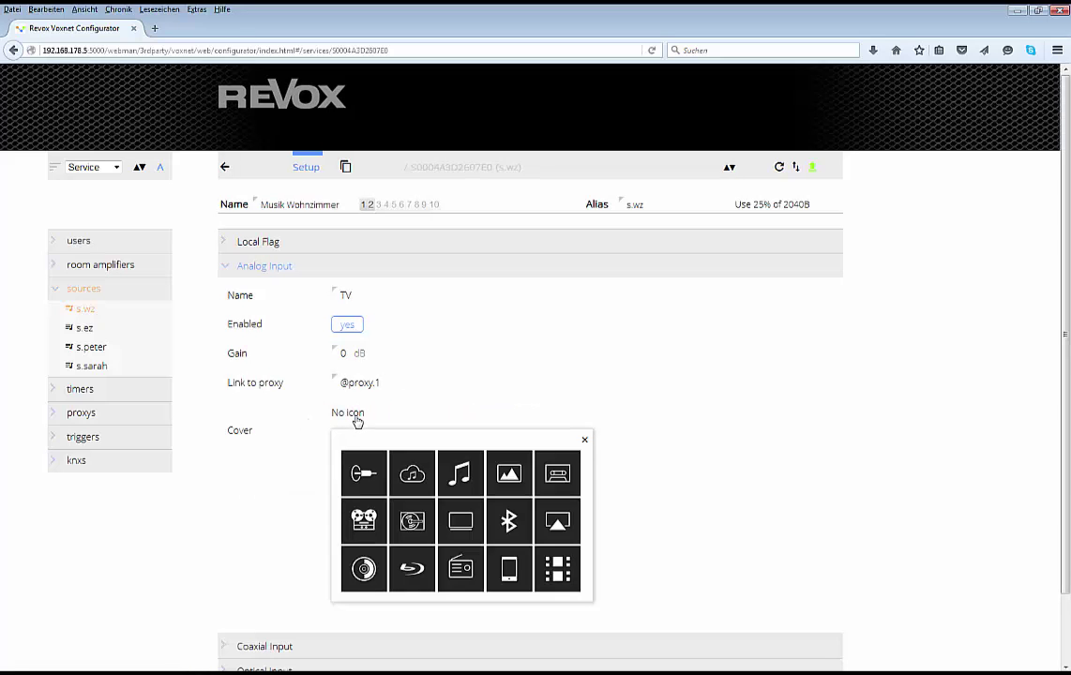
click(461, 521)
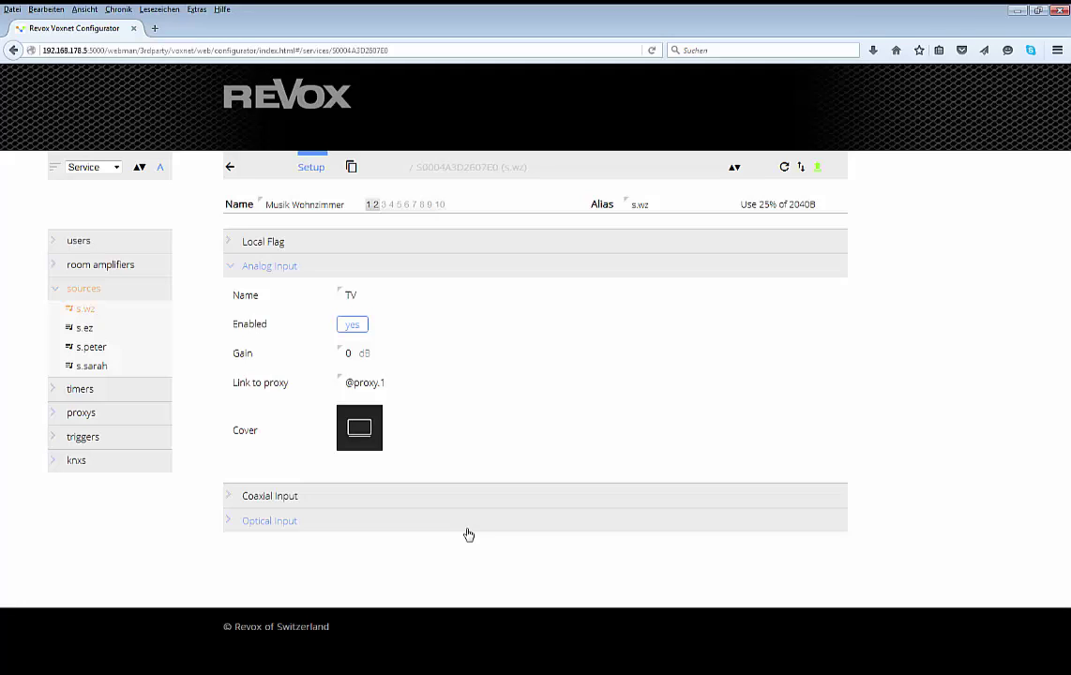
click(819, 171)
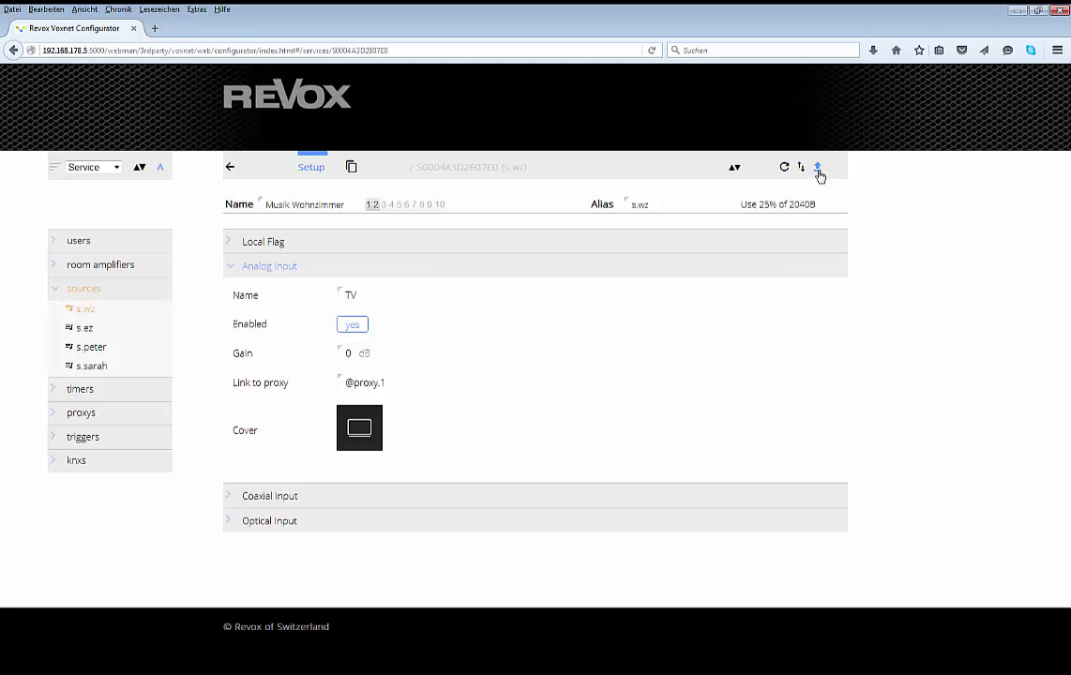